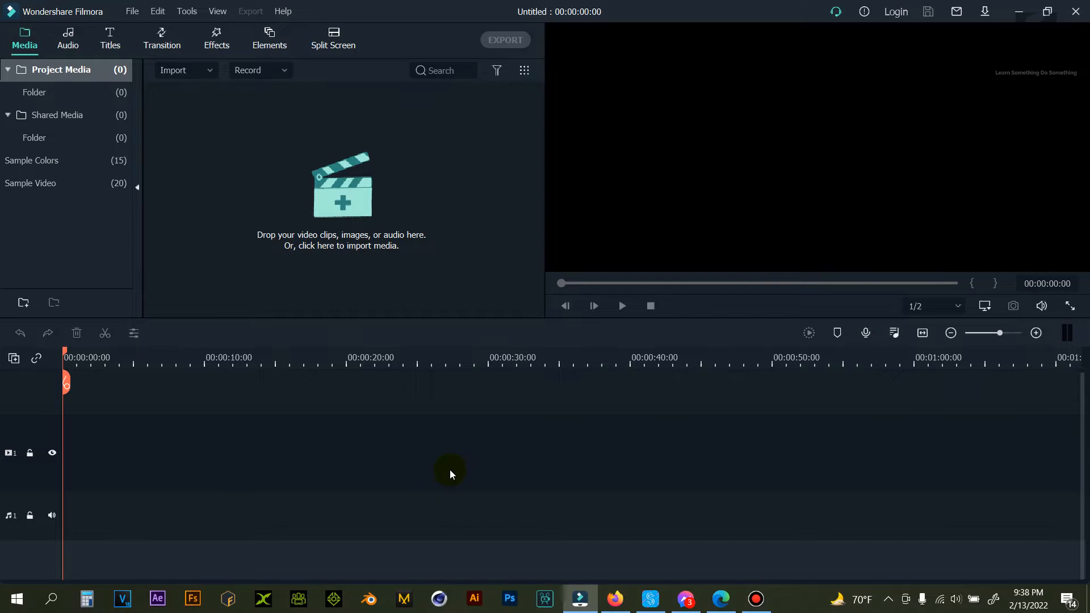
Import the skeleton_-_84705 (Original) video and the pngfind.com-shrug-emoji-png-6795996 image from the Desktop's file folder.
{"action": "left_click", "coordinate": [337, 194]}
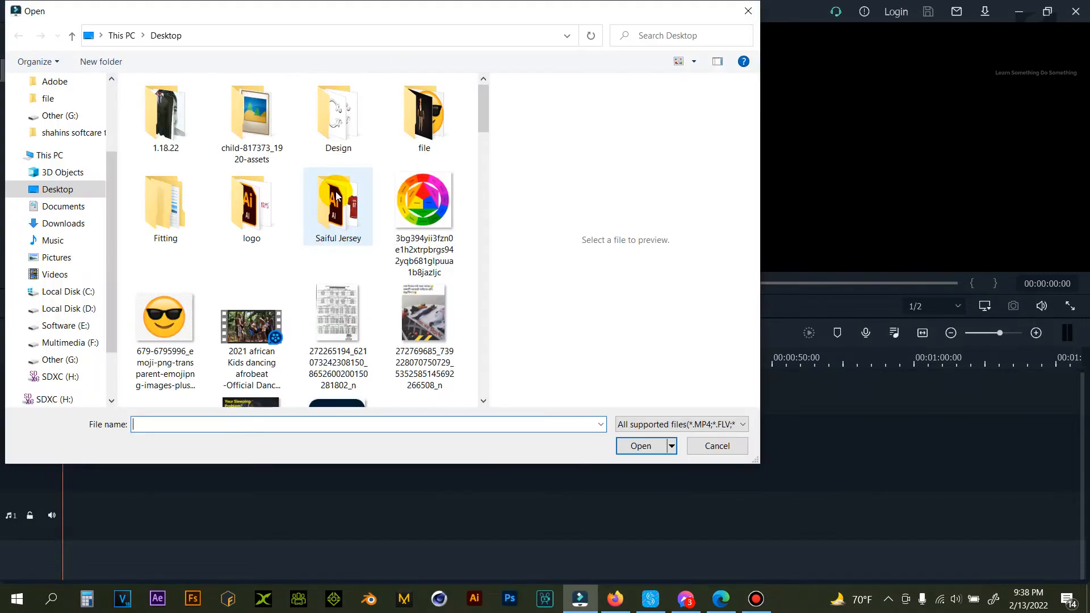
{"action": "double_click", "coordinate": [419, 111]}
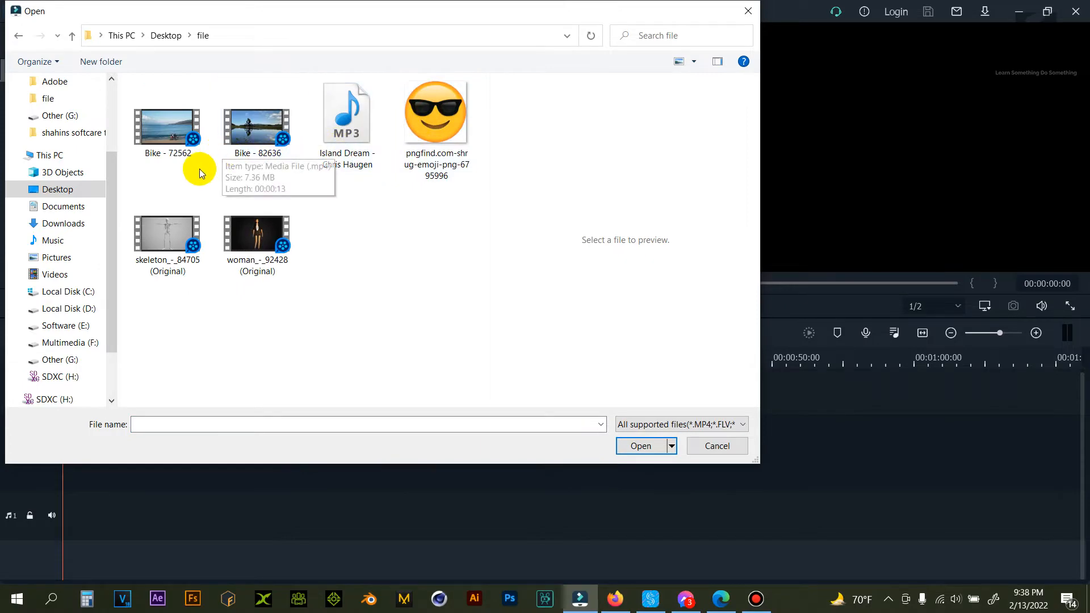
{"action": "double_click", "coordinate": [166, 241]}
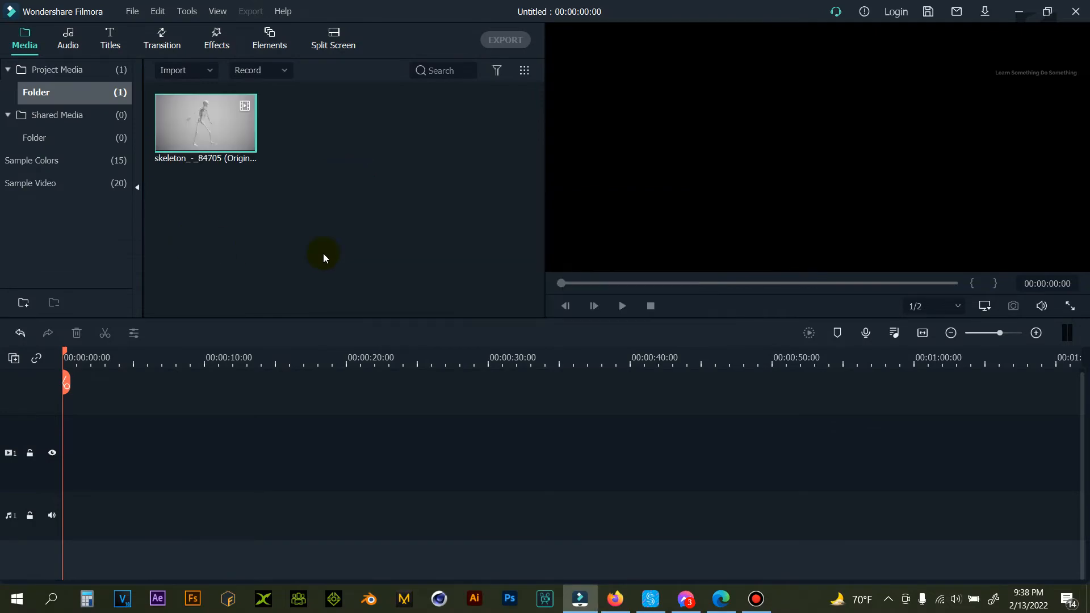
{"action": "double_click", "coordinate": [312, 150]}
{"action": "left_click", "coordinate": [449, 128]}
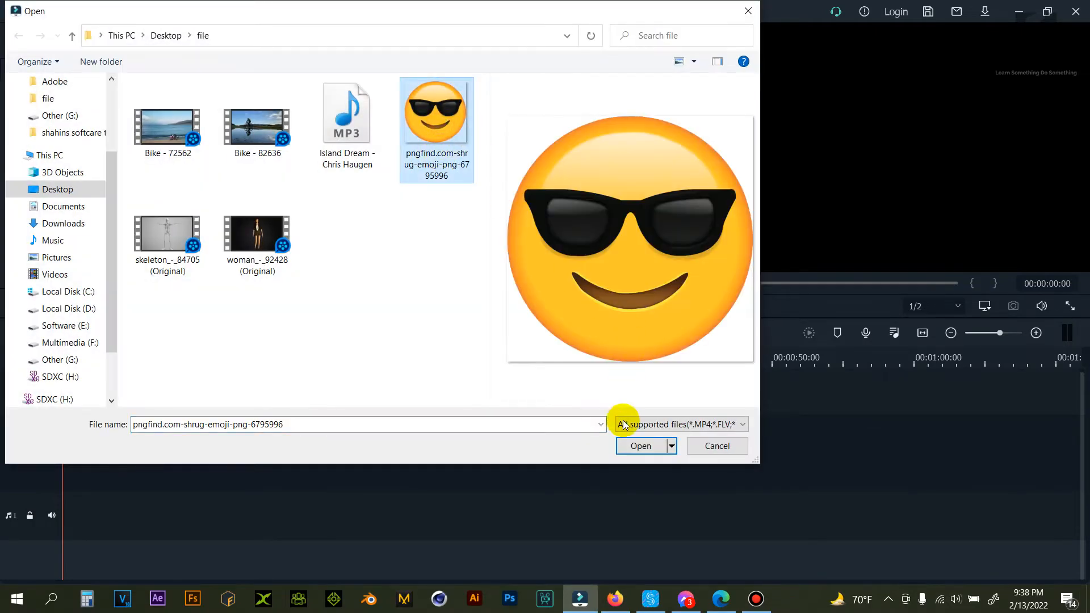
{"action": "left_click", "coordinate": [639, 446]}
Preview the imported emoji image and play the skeleton video from the project media.
{"action": "mouse_move", "coordinate": [243, 123]}
{"action": "left_click", "coordinate": [276, 178]}
{"action": "left_click", "coordinate": [320, 129]}
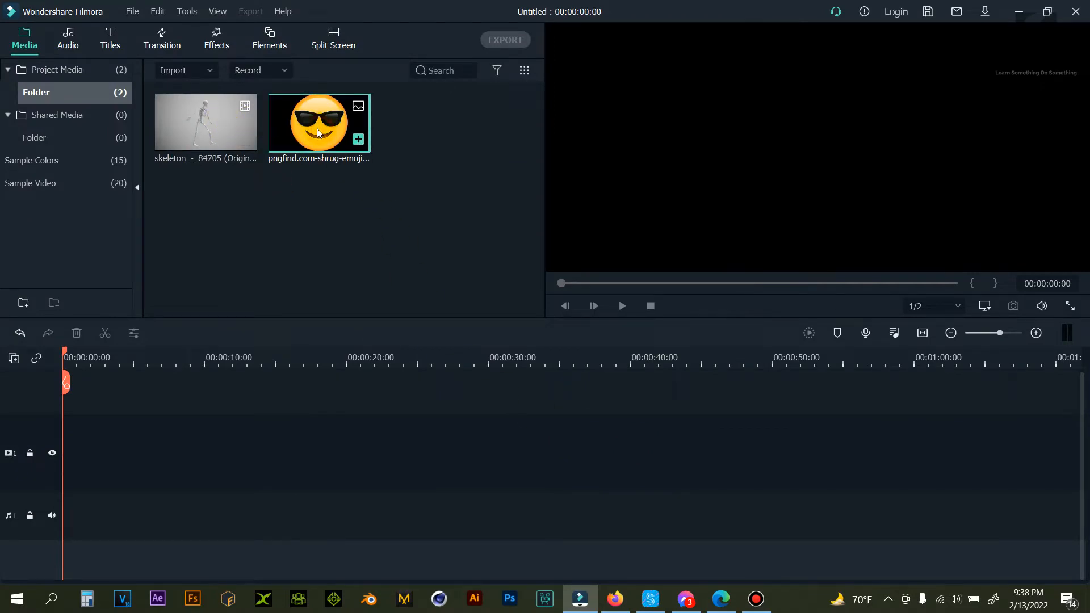
{"action": "left_click", "coordinate": [213, 120]}
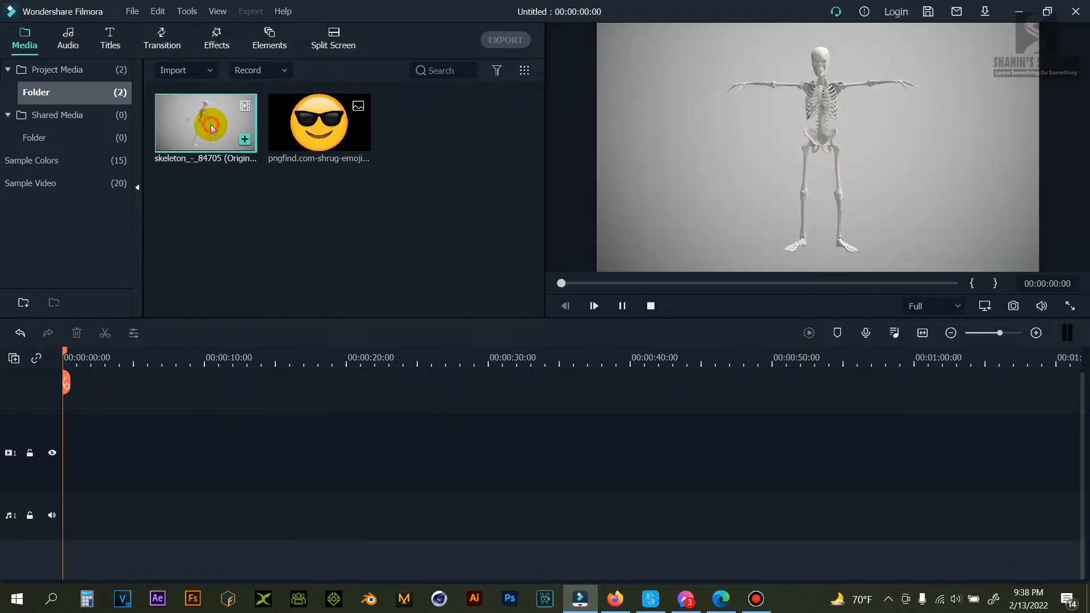
{"action": "left_click", "coordinate": [622, 306]}
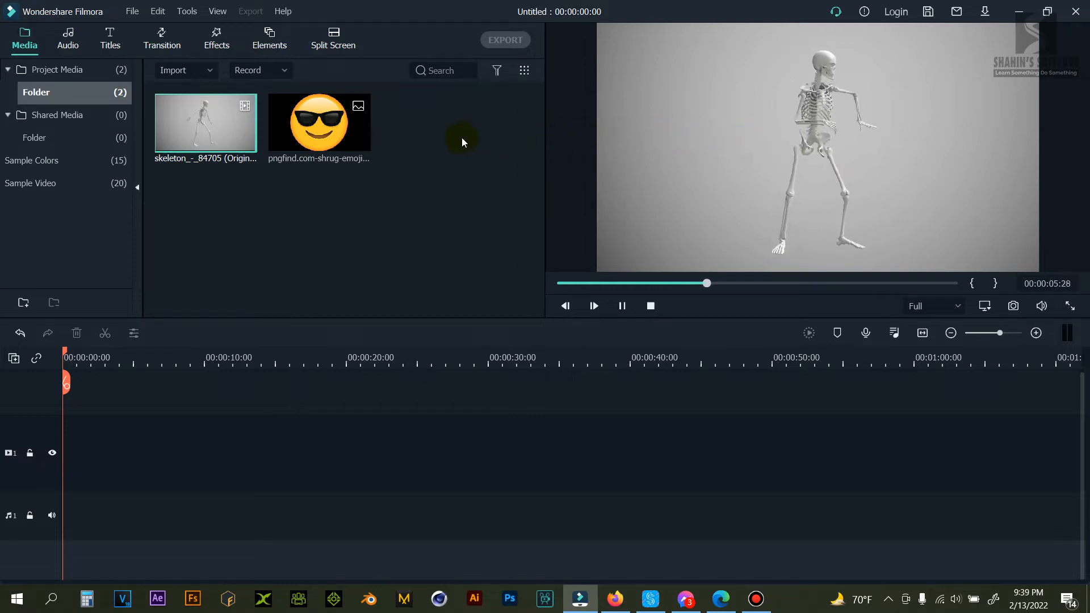
{"action": "left_click", "coordinate": [311, 145]}
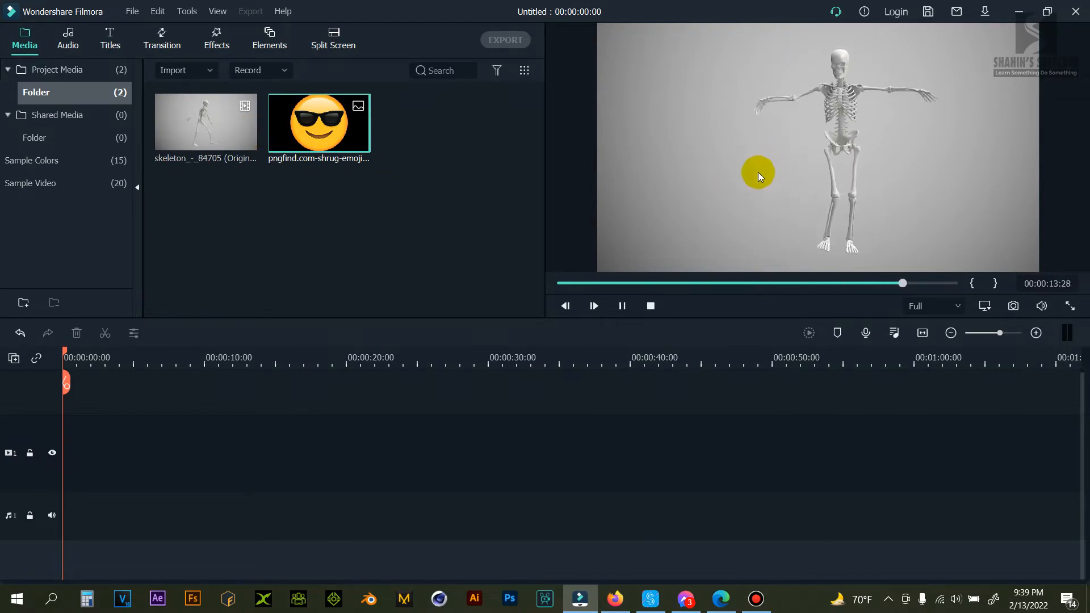
Place the skeleton video at the start of video track 1 and match the project settings to the media, 1920 x 1080 30fps.
{"action": "left_click", "coordinate": [216, 128]}
{"action": "left_click_drag", "start_coordinate": [215, 128], "coordinate": [115, 442]}
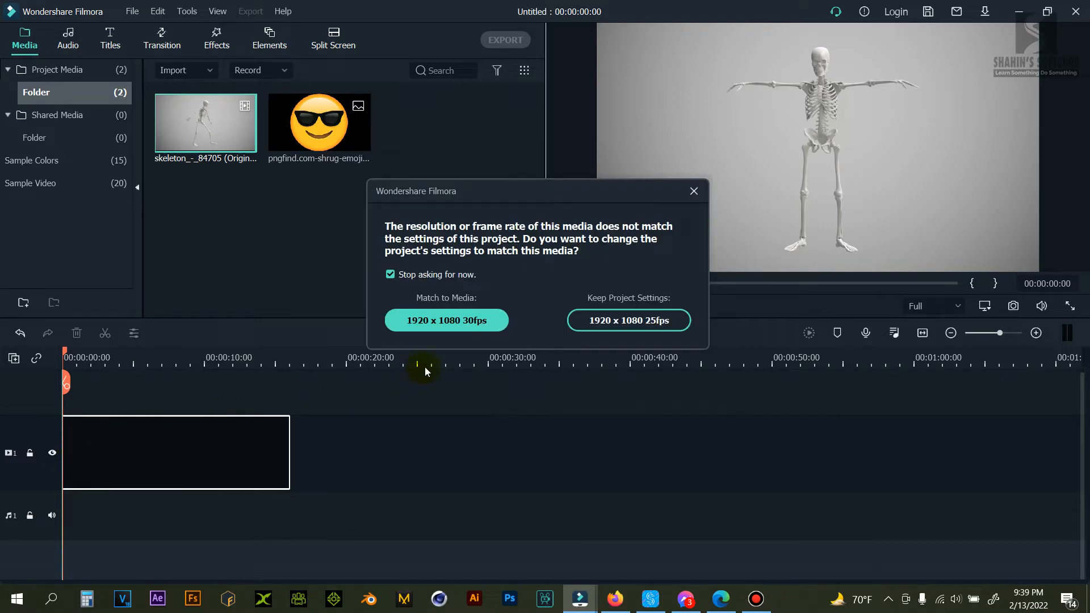
{"action": "left_click", "coordinate": [420, 320]}
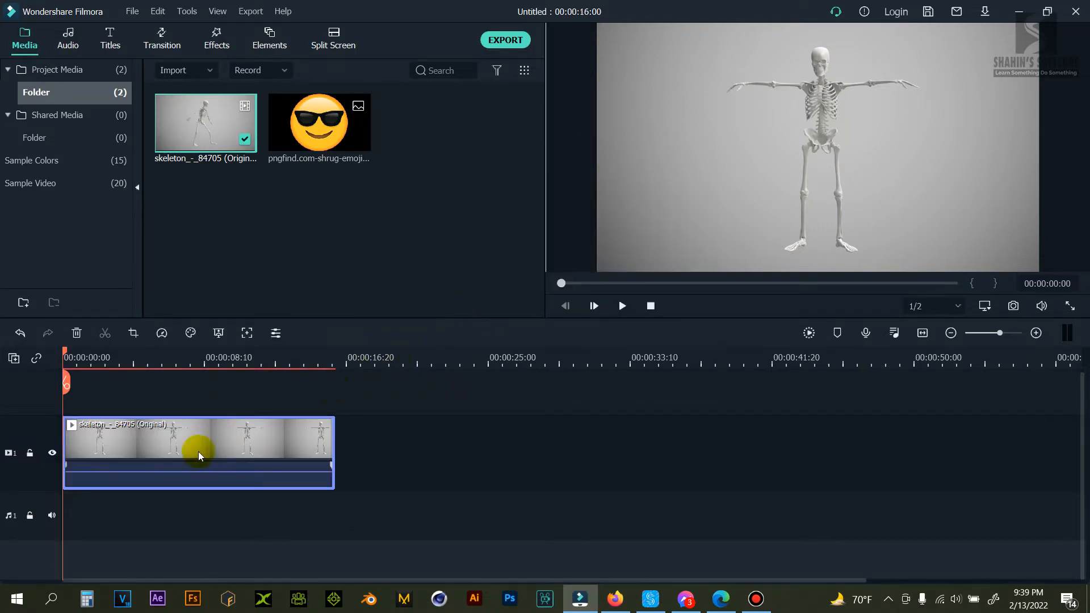
Play part of the skeleton clip on the timeline and return the playhead to the start.
{"action": "left_click", "coordinate": [622, 306]}
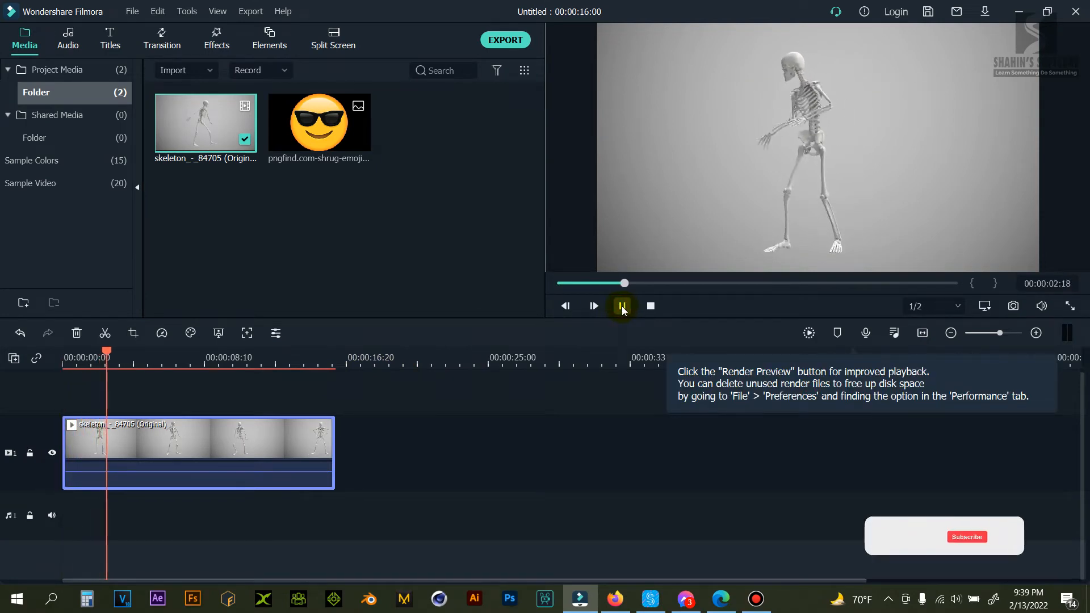
{"action": "left_click", "coordinate": [622, 306]}
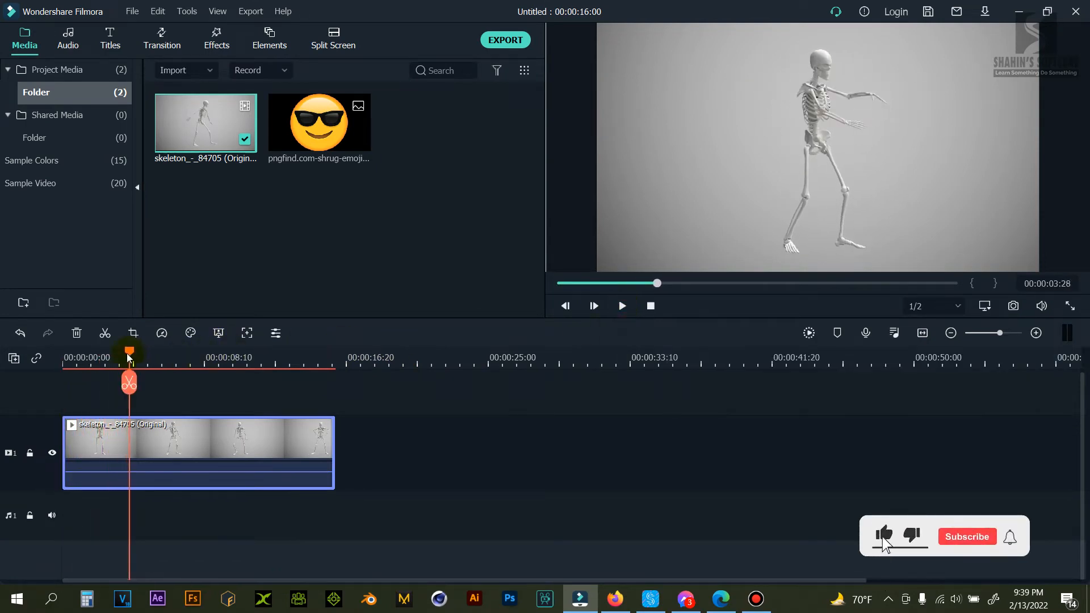
{"action": "left_click_drag", "start_coordinate": [129, 355], "coordinate": [43, 360]}
Open the skeleton clip's video settings and enable Motion Tracking.
{"action": "left_click", "coordinate": [148, 447]}
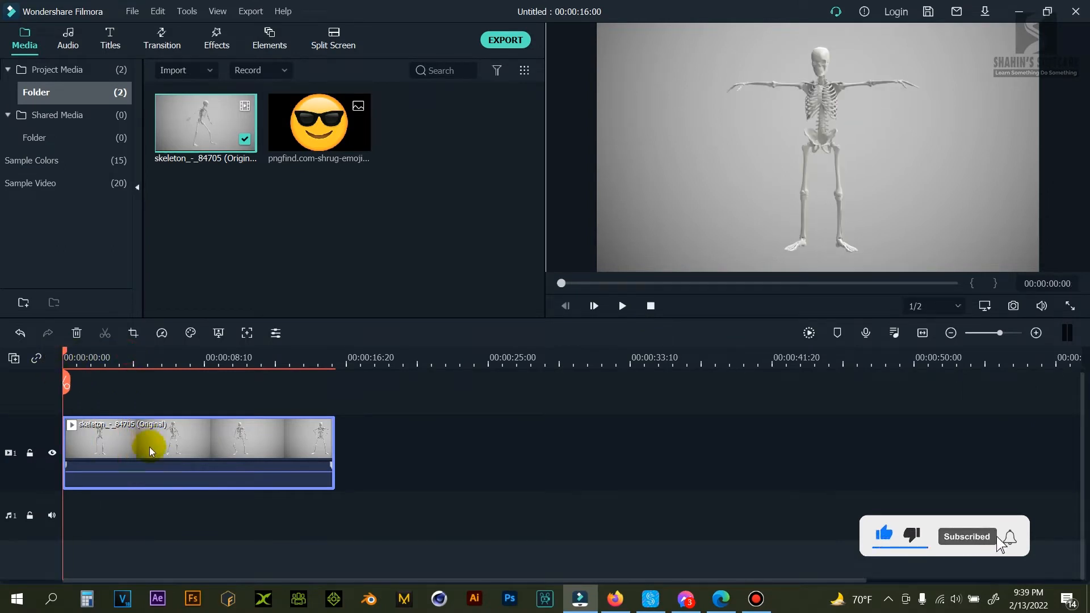
{"action": "double_click", "coordinate": [149, 448]}
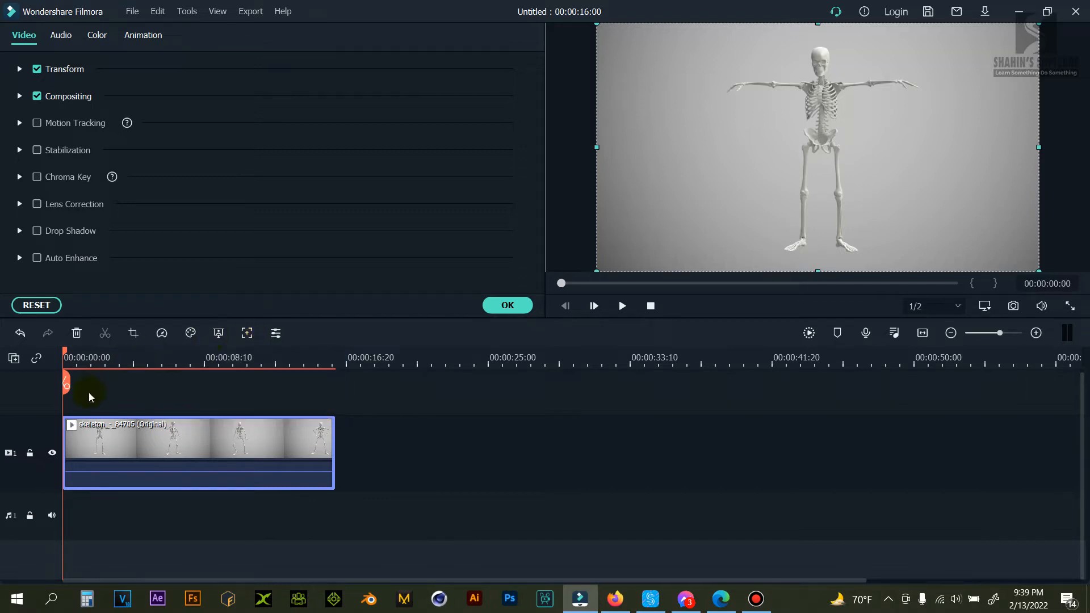
{"action": "left_click", "coordinate": [73, 124]}
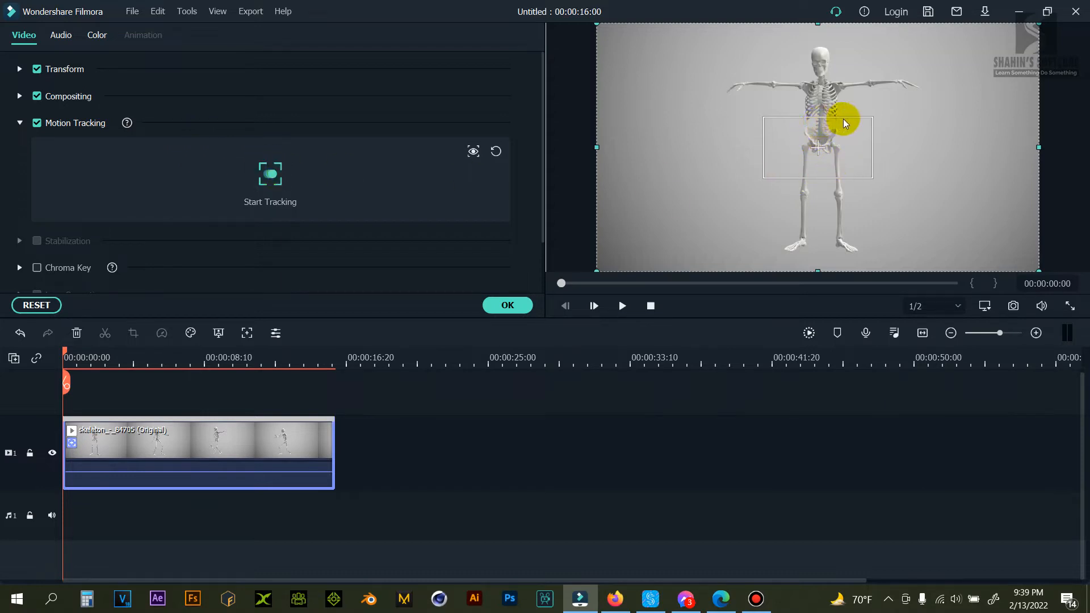
Shrink the motion tracking box and fit it over the skeleton's skull, nudging it into alignment.
{"action": "left_click", "coordinate": [817, 146]}
{"action": "left_click_drag", "start_coordinate": [873, 180], "coordinate": [810, 66]}
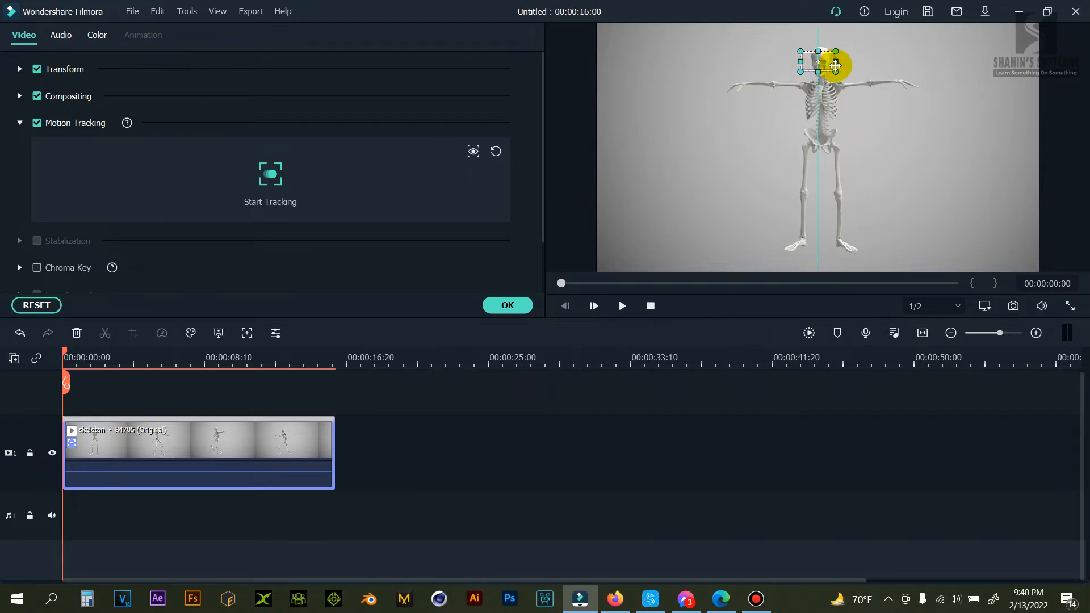
{"action": "key", "text": "Right"}
{"action": "key", "text": "Right"}
{"action": "key", "text": "Right"}
{"action": "key", "text": "Right"}
{"action": "key", "text": "Right"}
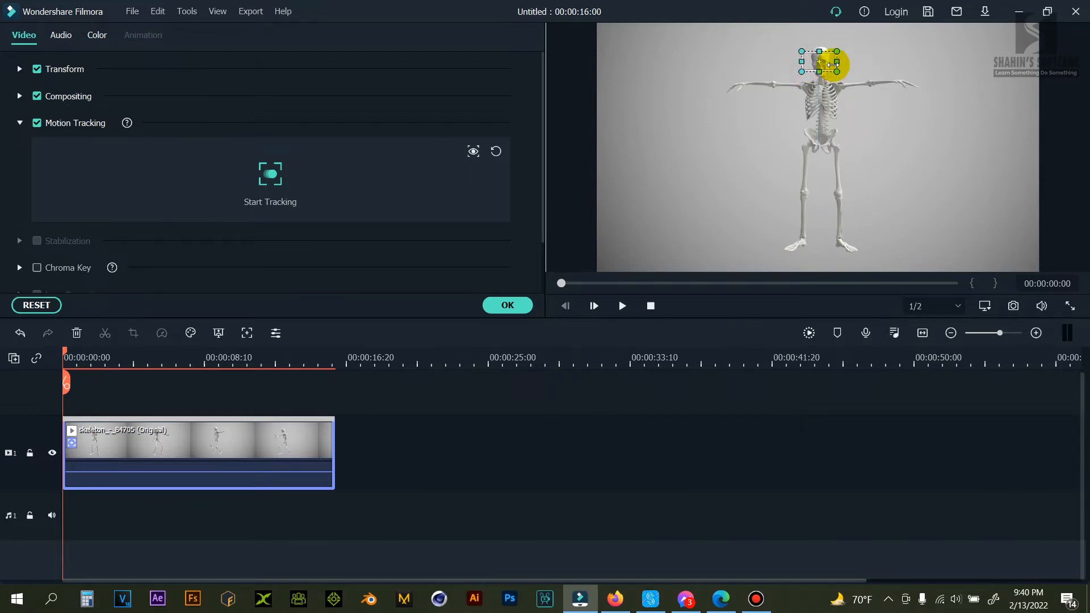
{"action": "key", "text": "Left"}
{"action": "key", "text": "Left"}
{"action": "key", "text": "Left"}
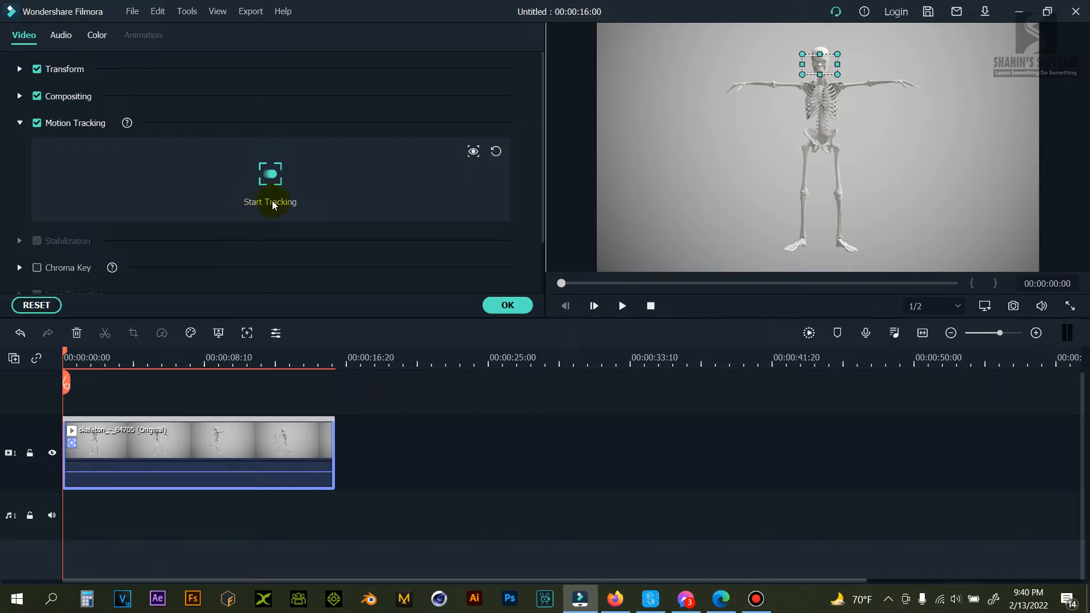
Run motion tracking on the skull, play back the tracked clip and return the playhead to the start.
{"action": "left_click", "coordinate": [270, 175]}
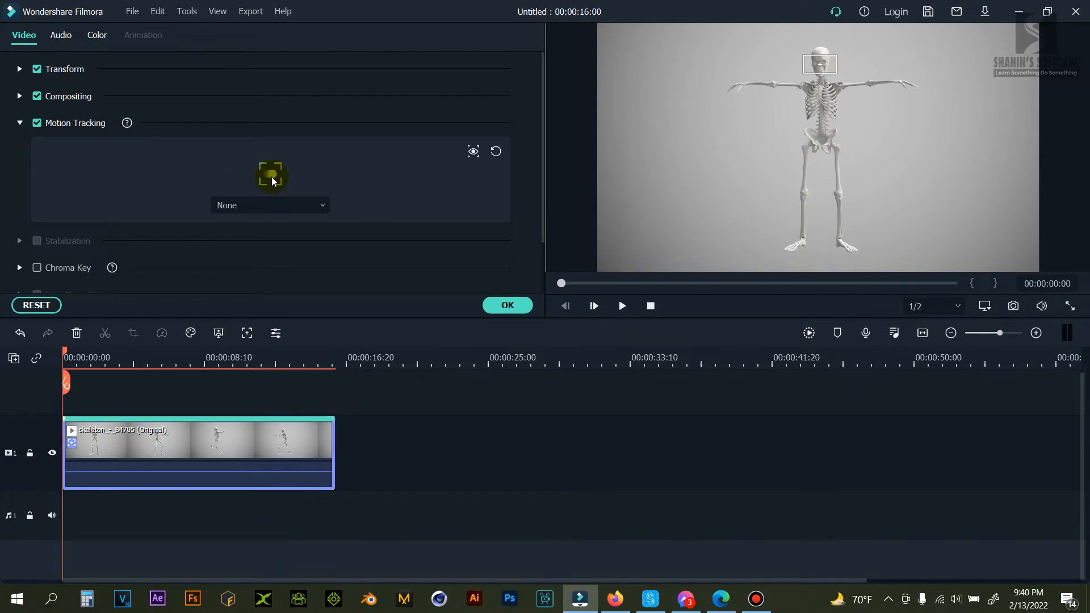
{"action": "left_click", "coordinate": [623, 306]}
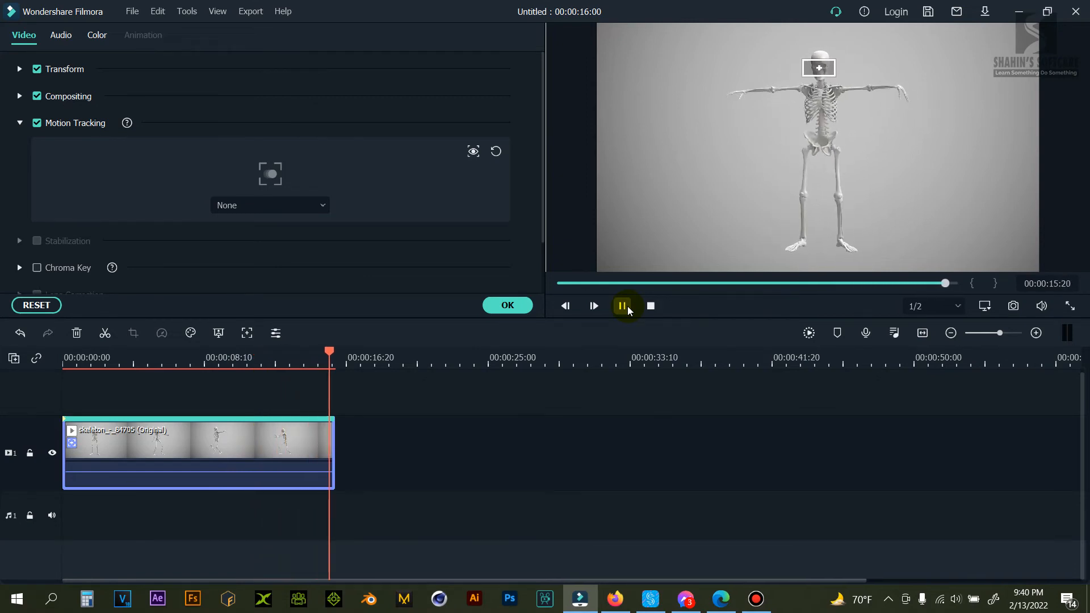
{"action": "left_click_drag", "start_coordinate": [336, 355], "coordinate": [64, 357]}
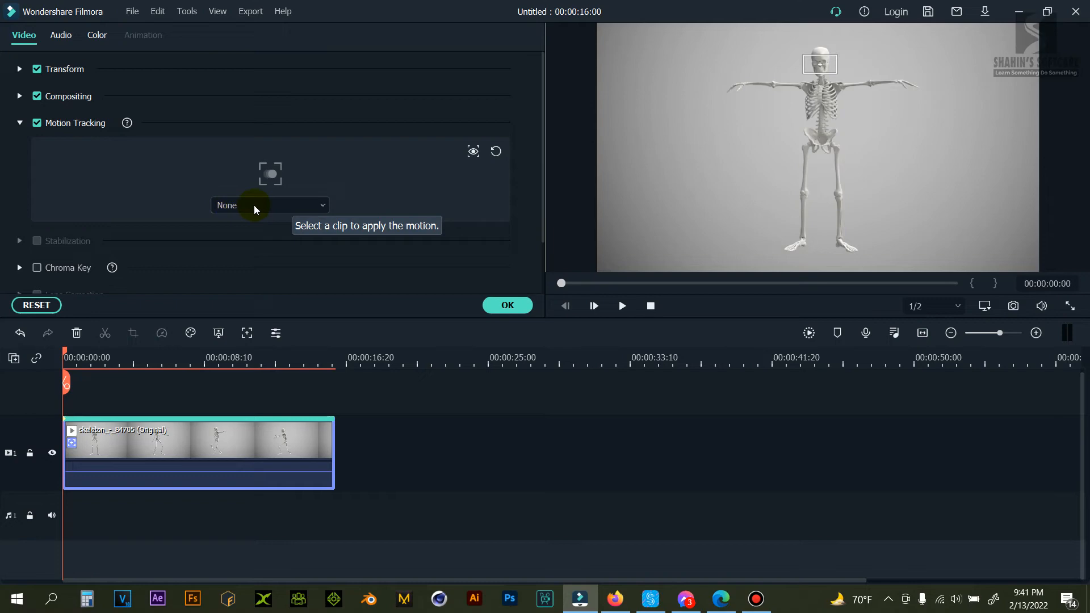
Import the pngfind.com-shrug-emoji-png-6795996 image from the computer as the element that follows the tracked motion.
{"action": "left_click", "coordinate": [292, 206]}
{"action": "left_click", "coordinate": [267, 259]}
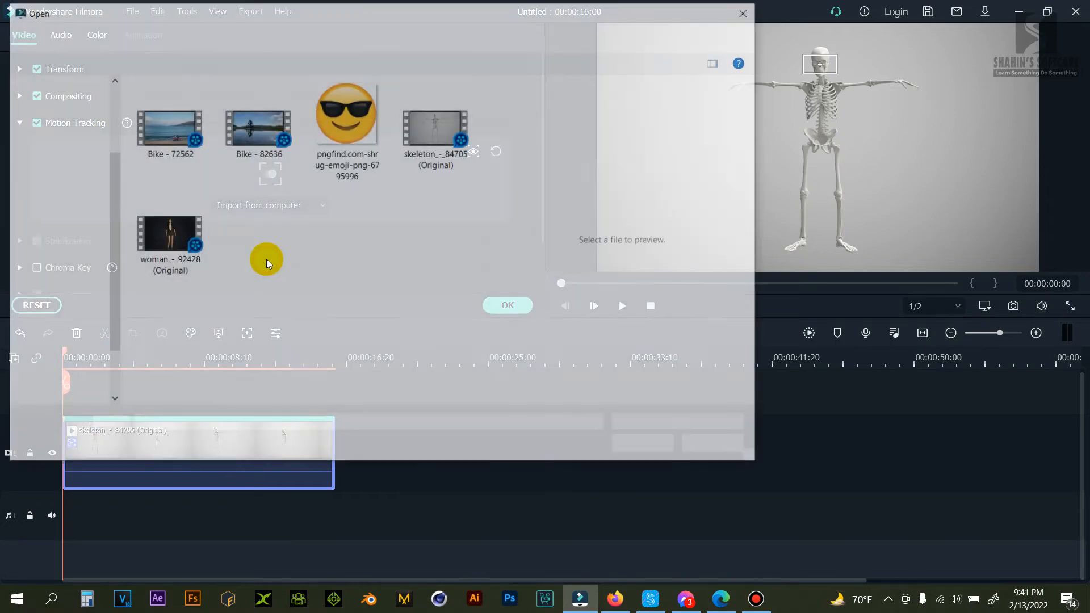
{"action": "left_click", "coordinate": [341, 131]}
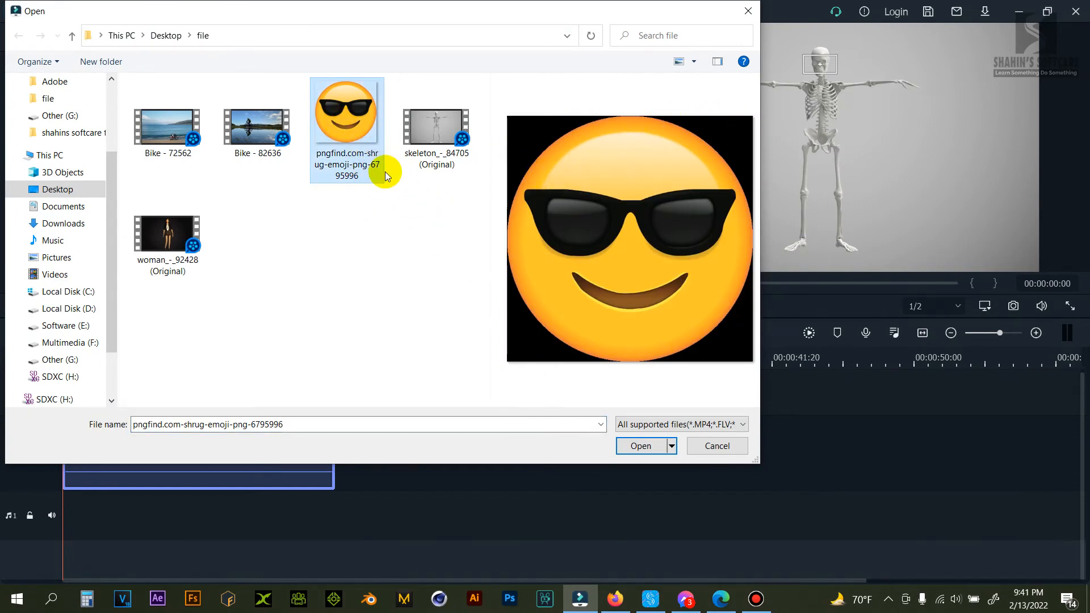
{"action": "left_click", "coordinate": [639, 444]}
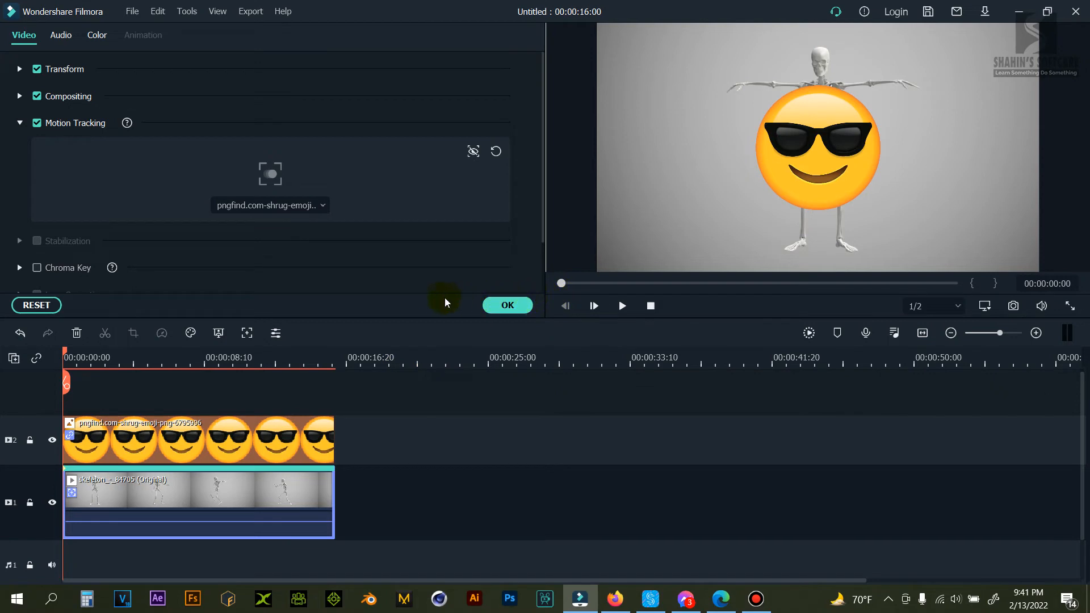
Scale the emoji down to the size of the skull and center it over the skeleton's head.
{"action": "left_click", "coordinate": [806, 135]}
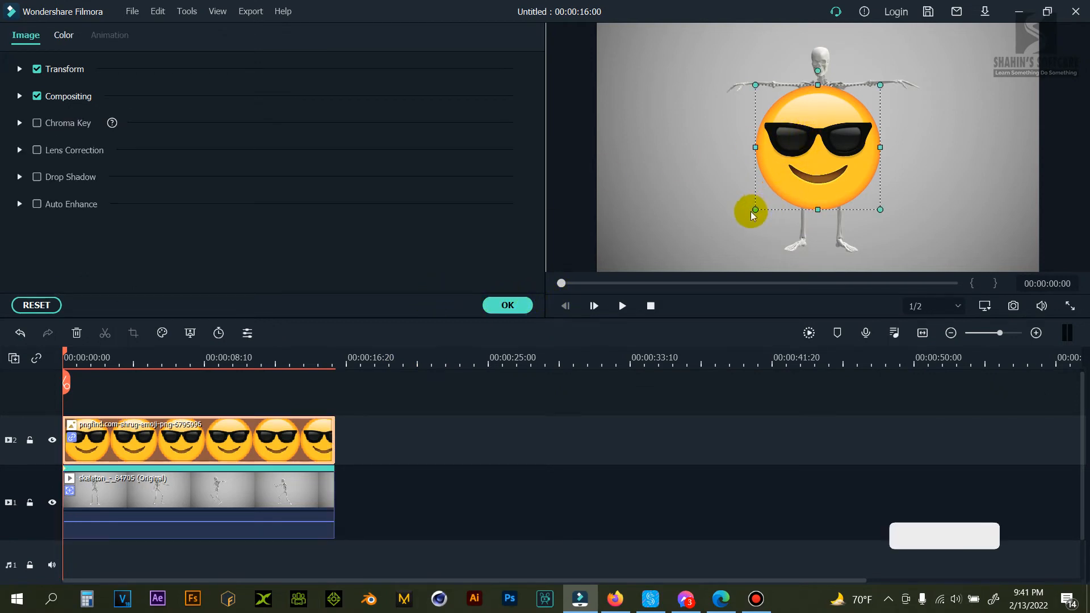
{"action": "left_click_drag", "start_coordinate": [755, 209], "coordinate": [825, 62]}
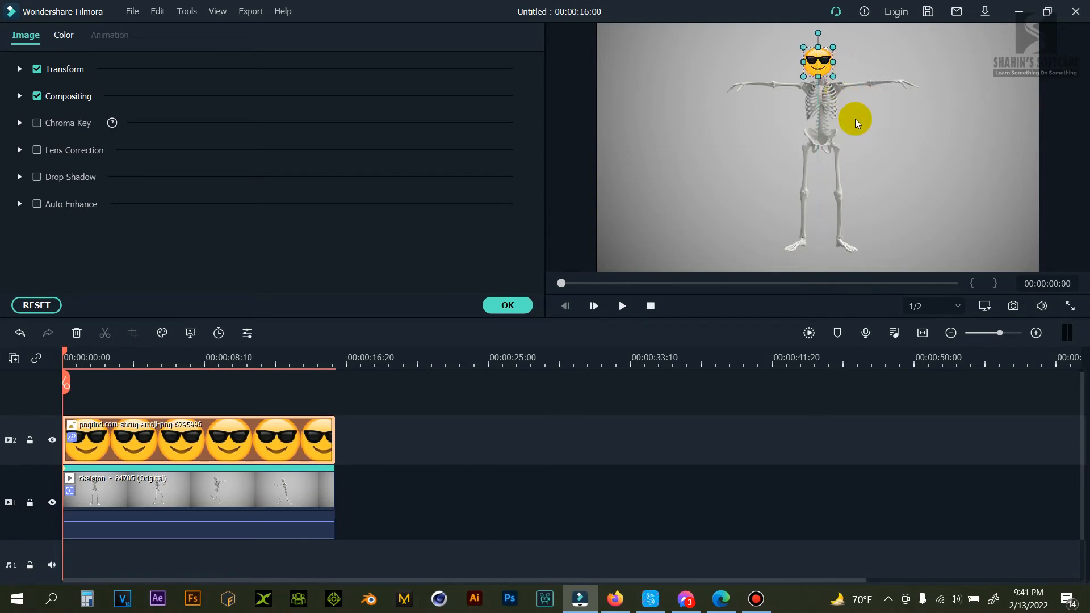
{"action": "key", "text": "alt+Right"}
{"action": "key", "text": "alt+Right"}
{"action": "key", "text": "alt+Right"}
{"action": "key", "text": "alt+Right"}
{"action": "key", "text": "alt+Right"}
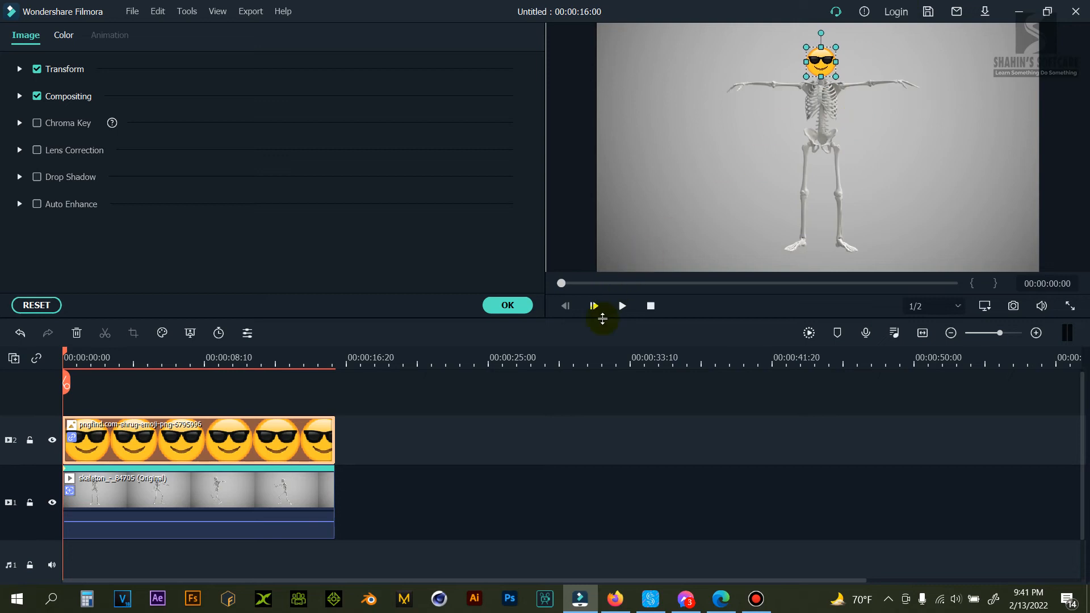
Play the composite to check that the emoji follows the skeleton's head, and close the clip's settings.
{"action": "left_click", "coordinate": [704, 213]}
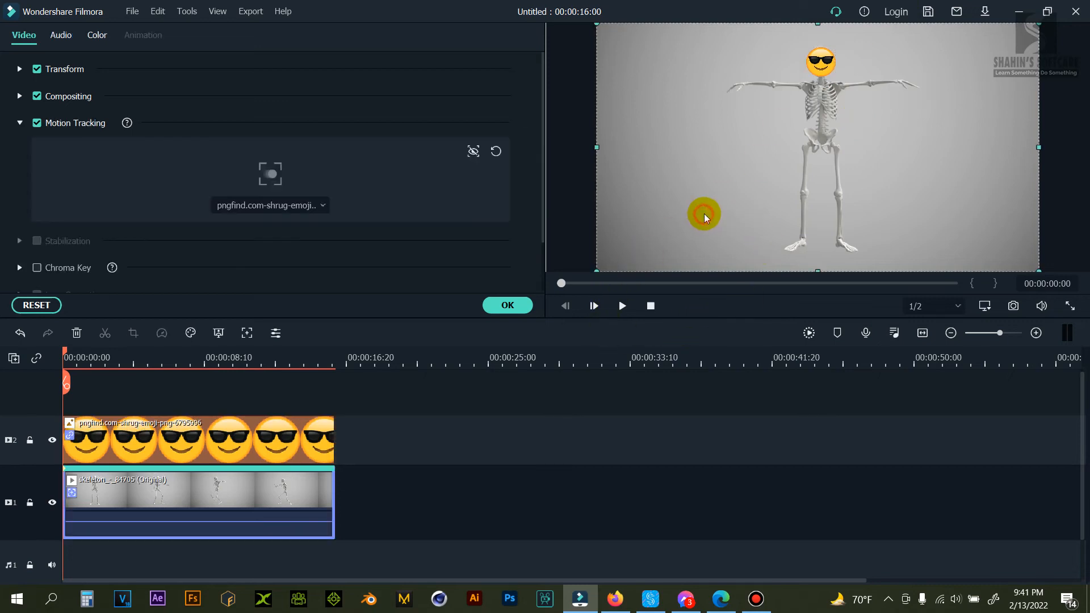
{"action": "left_click", "coordinate": [721, 303]}
{"action": "left_click", "coordinate": [623, 307]}
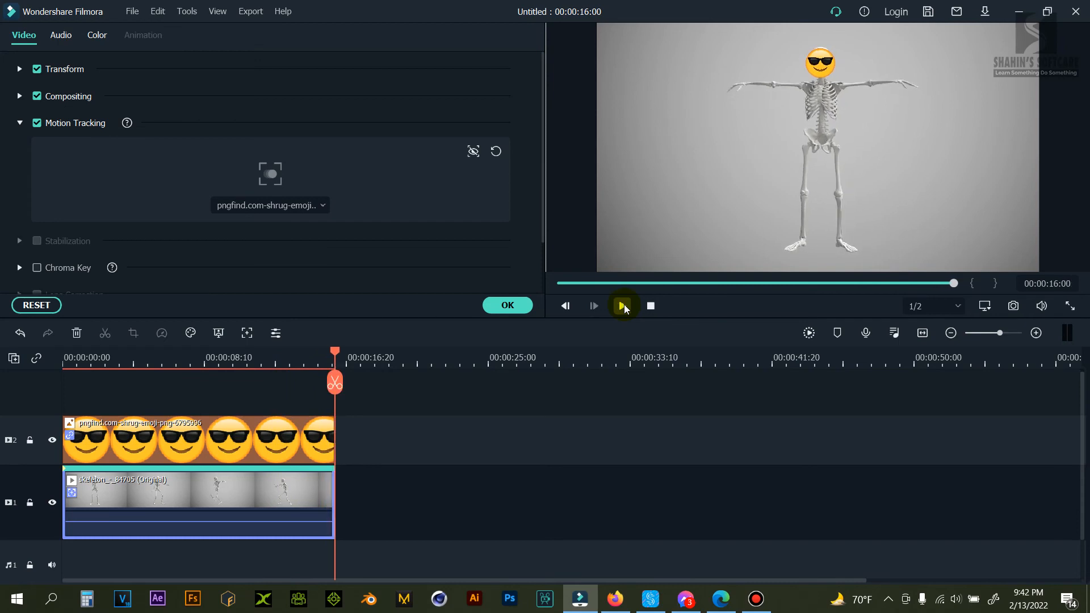
{"action": "left_click", "coordinate": [631, 310]}
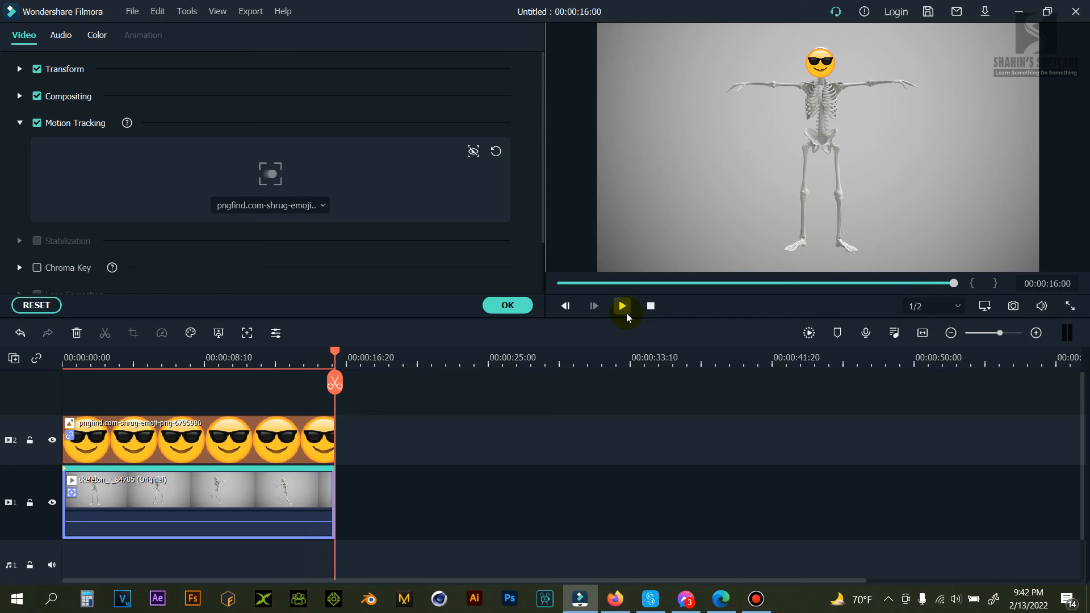
{"action": "left_click", "coordinate": [512, 305]}
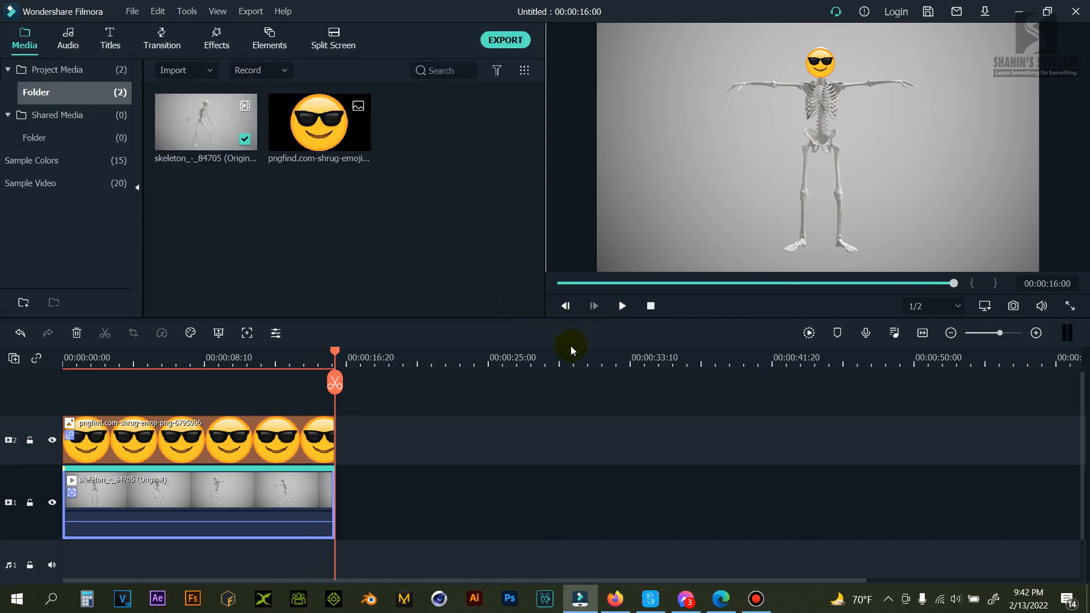